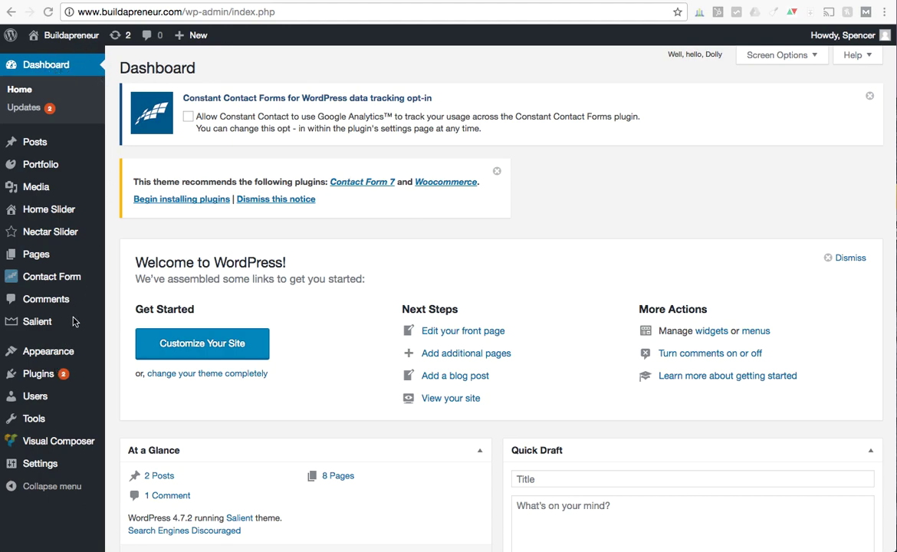
Step: Open Appearance > Menus, showing the existing Testing menu and its six pages
{"action": "scroll", "coordinate": [72, 322], "scroll_direction": "down", "scroll_amount": 1}
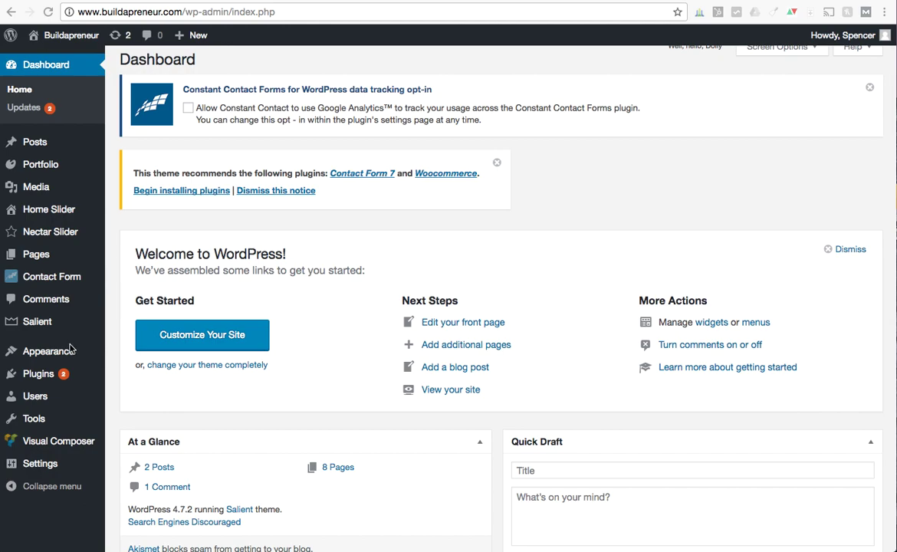
{"action": "mouse_move", "coordinate": [68, 353]}
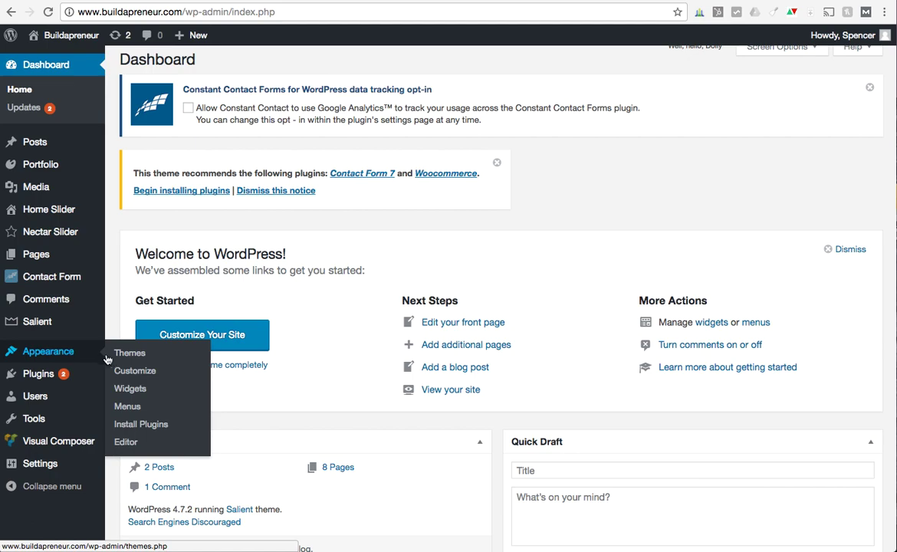
{"action": "left_click", "coordinate": [130, 411]}
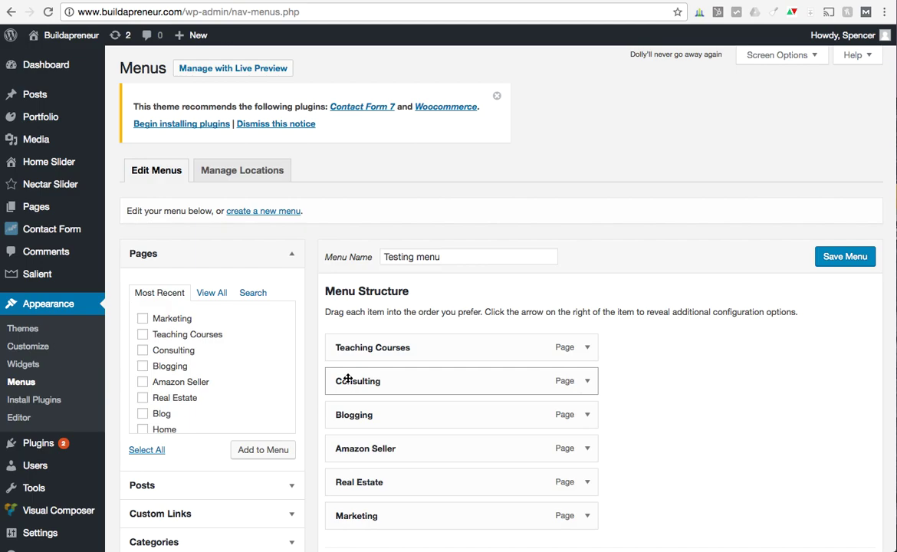
Step: Create a new menu with the Menu Name 'Primary'
{"action": "left_click", "coordinate": [267, 214]}
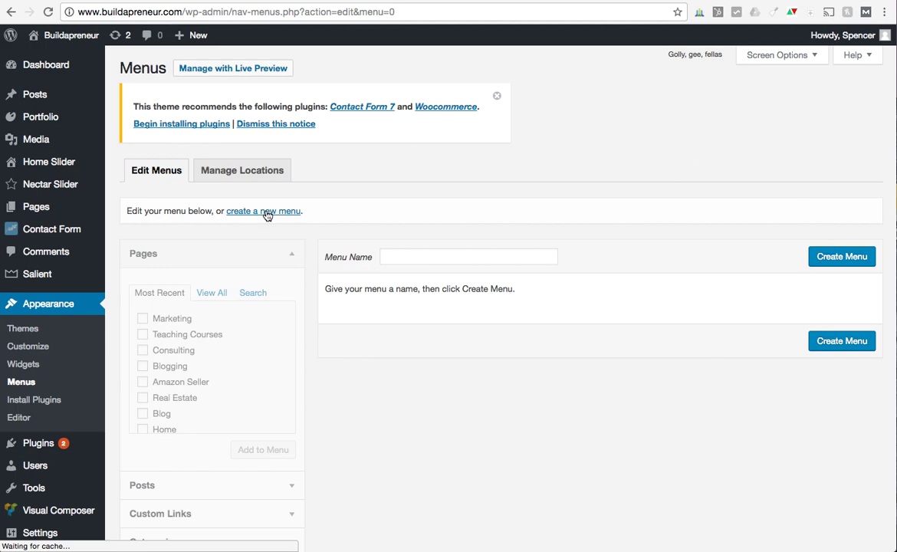
{"action": "left_click", "coordinate": [421, 256]}
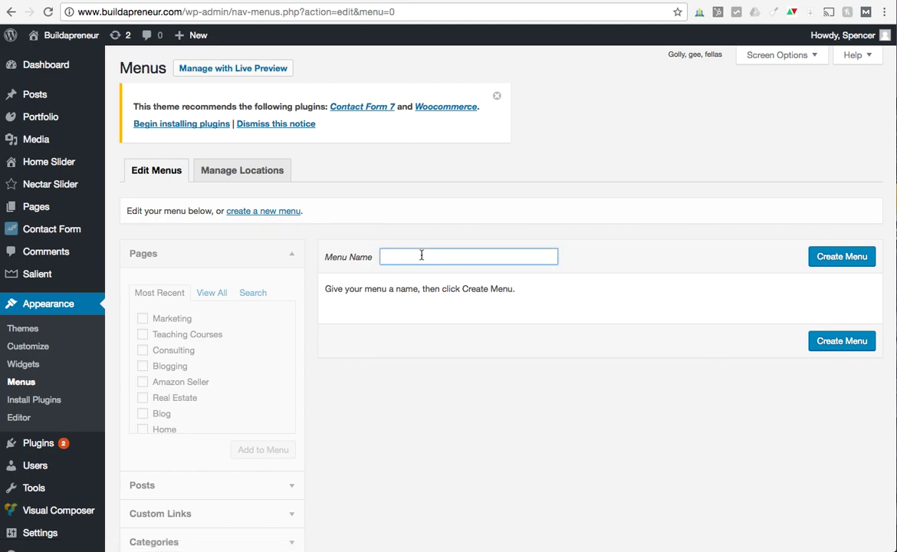
{"action": "type", "text": "Primary"}
{"action": "left_click", "coordinate": [853, 256]}
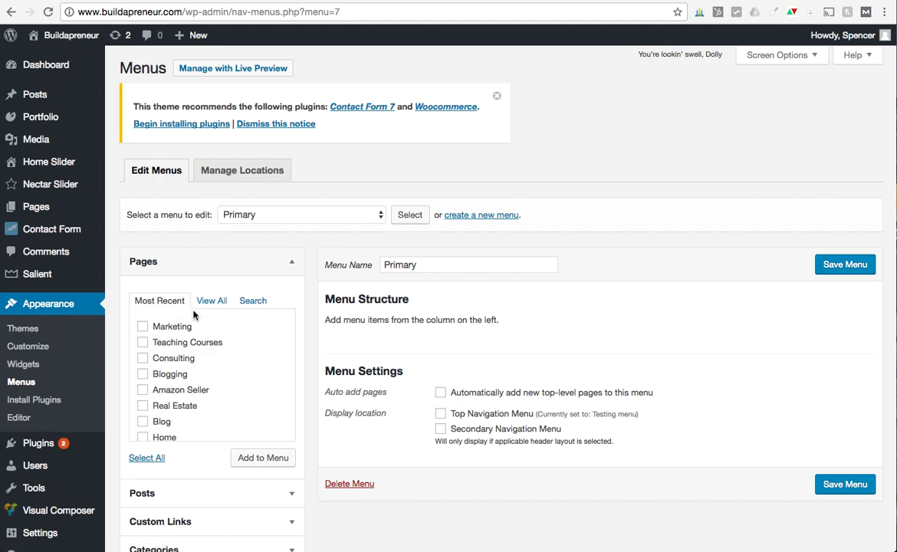
{"action": "scroll", "coordinate": [170, 369], "scroll_direction": "down", "scroll_amount": 2}
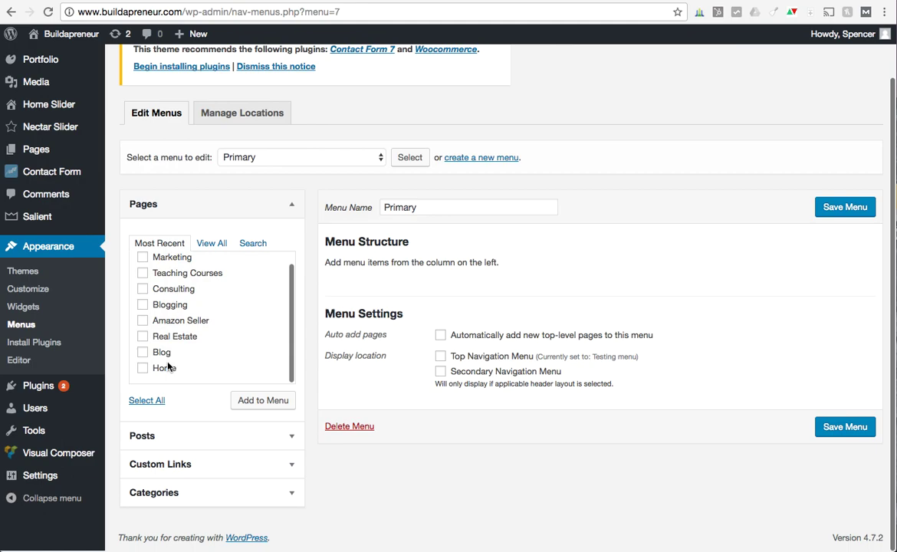
{"action": "right_click", "coordinate": [188, 442]}
{"action": "left_click", "coordinate": [181, 440]}
{"action": "left_click", "coordinate": [182, 439]}
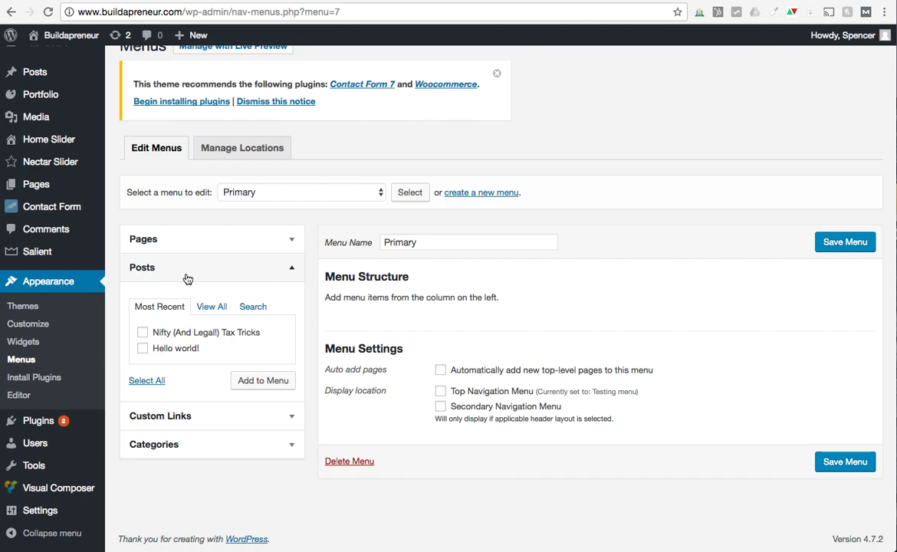
{"action": "left_click", "coordinate": [174, 245]}
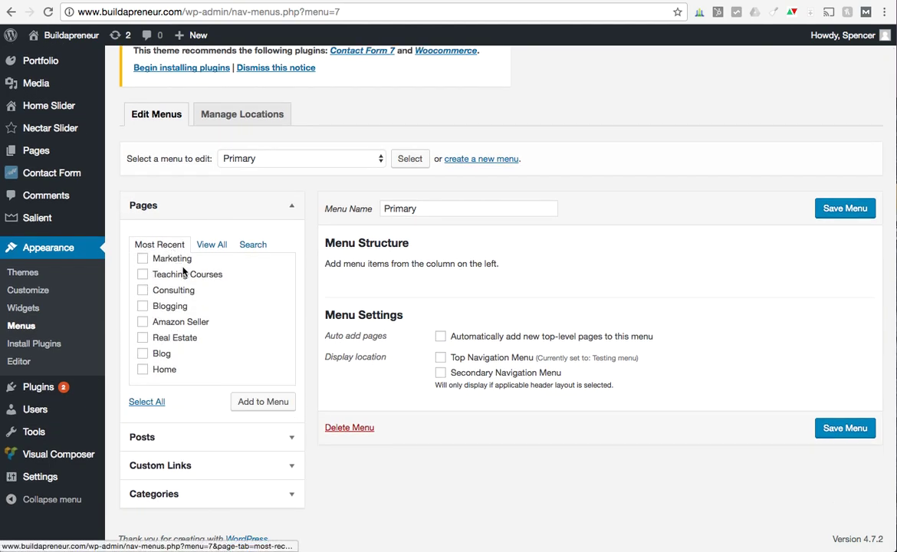
{"action": "scroll", "coordinate": [184, 278], "scroll_direction": "up", "scroll_amount": 2}
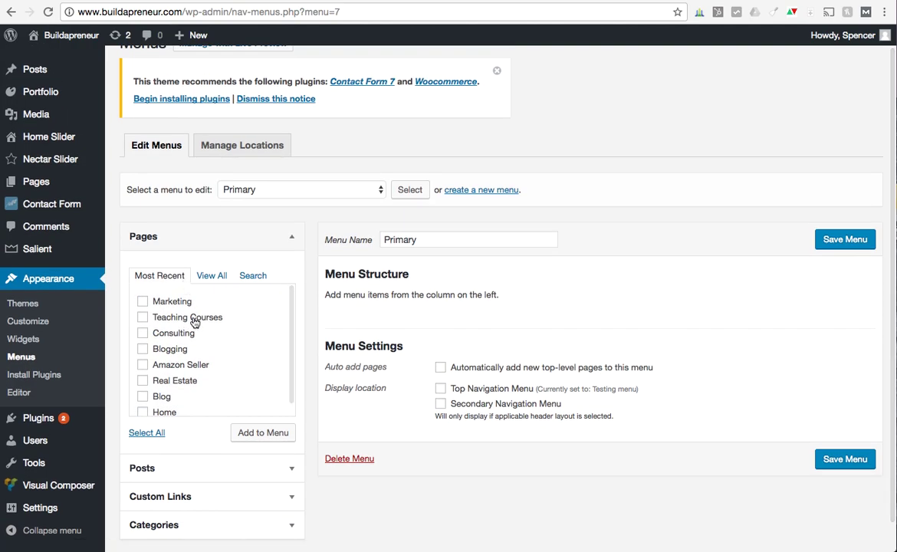
{"action": "scroll", "coordinate": [194, 322], "scroll_direction": "down", "scroll_amount": 2}
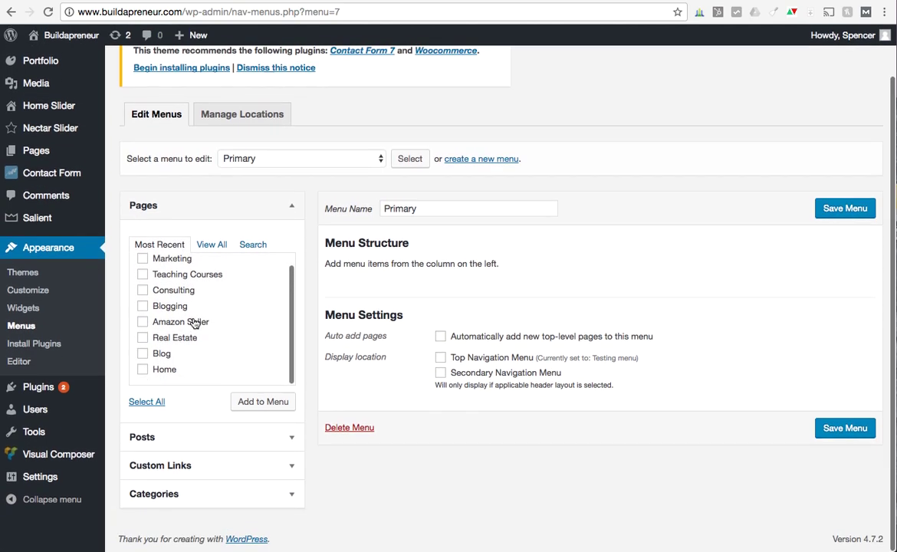
{"action": "left_click", "coordinate": [186, 443]}
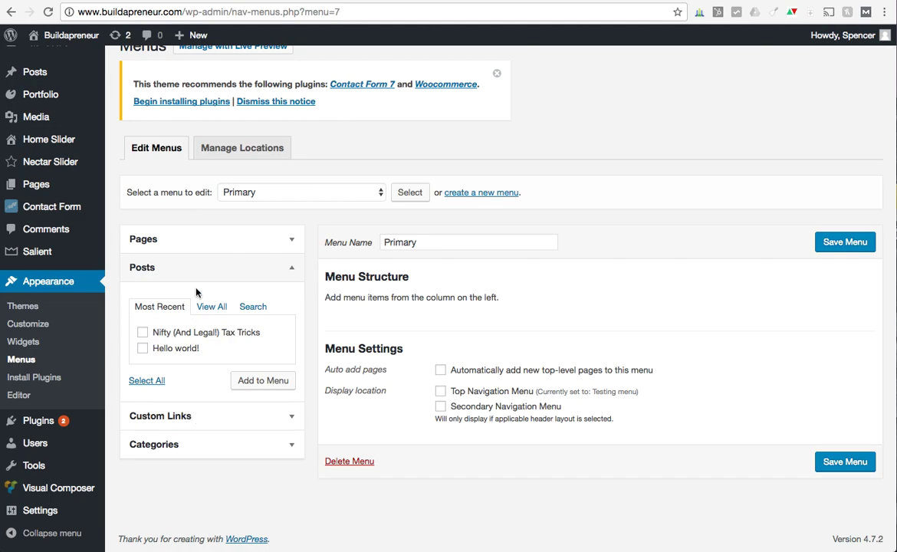
{"action": "left_click", "coordinate": [196, 244]}
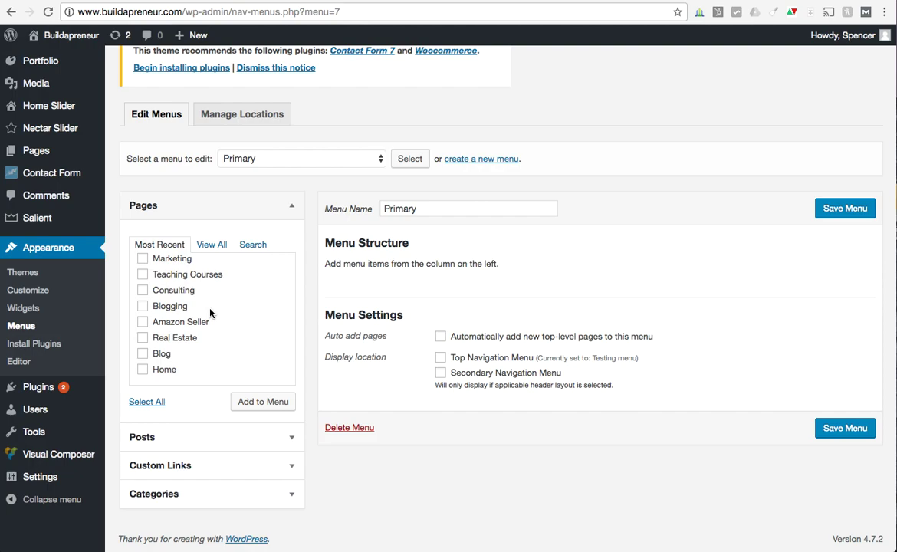
{"action": "scroll", "coordinate": [211, 312], "scroll_direction": "up", "scroll_amount": 3}
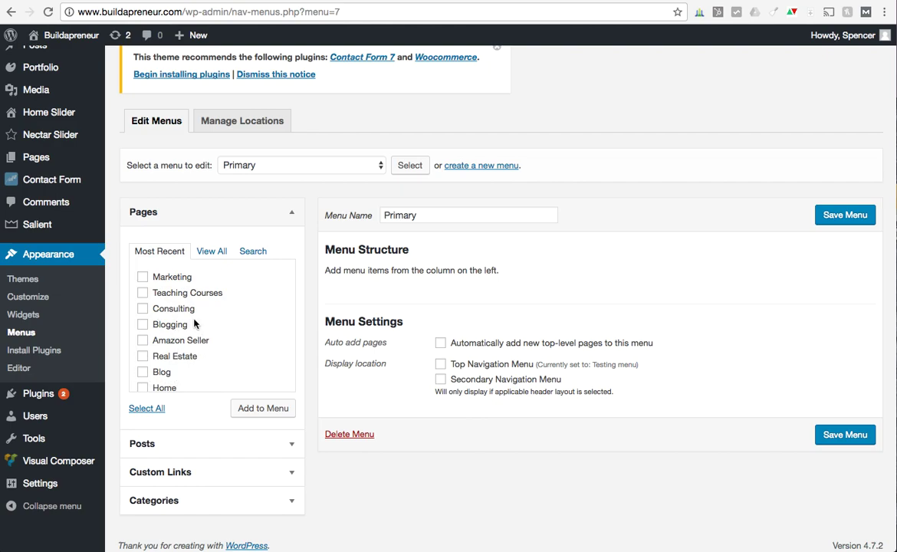
{"action": "scroll", "coordinate": [191, 316], "scroll_direction": "down", "scroll_amount": 2}
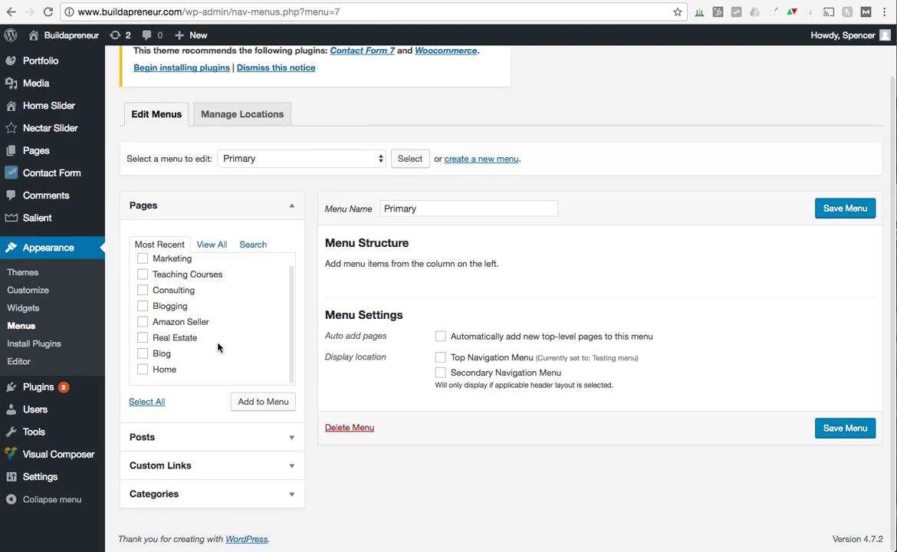
{"action": "scroll", "coordinate": [191, 309], "scroll_direction": "up", "scroll_amount": 2}
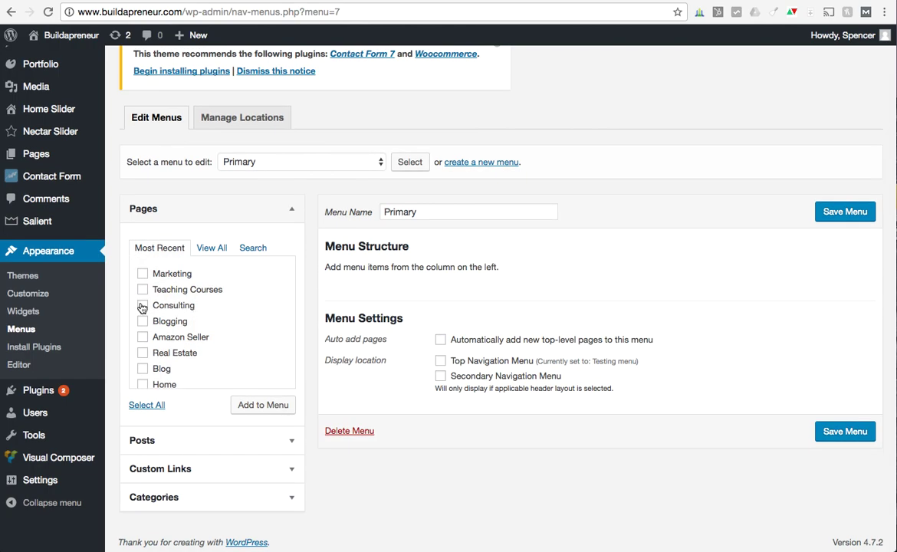
{"action": "mouse_move", "coordinate": [52, 157]}
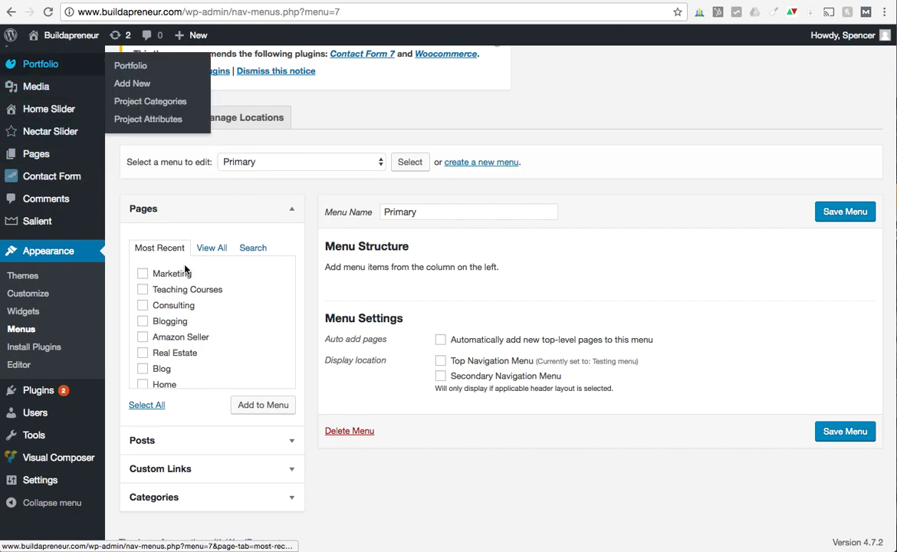
Step: Add the Marketing, Teaching Courses, Consulting, Blogging and Amazon Seller pages to Primary
{"action": "left_click", "coordinate": [143, 274]}
{"action": "left_click", "coordinate": [144, 290]}
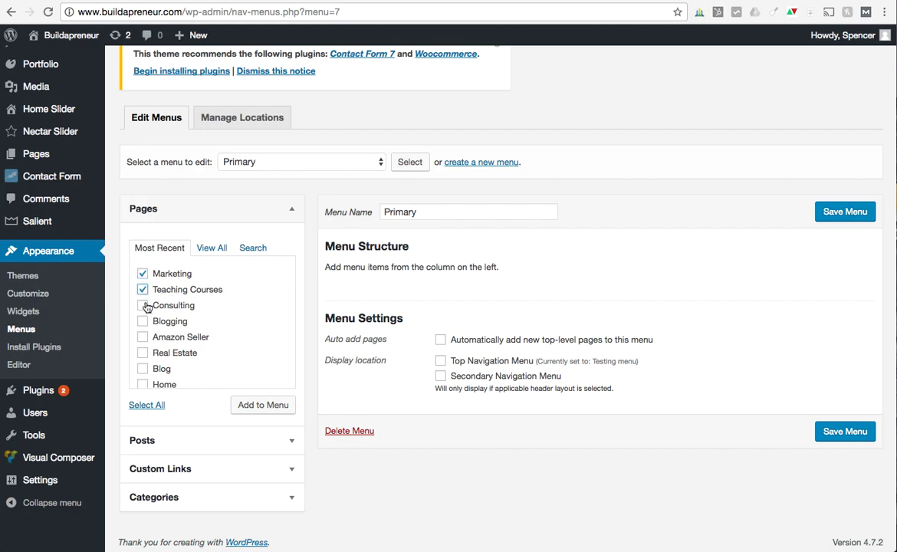
{"action": "left_click", "coordinate": [145, 306]}
{"action": "right_click", "coordinate": [142, 320]}
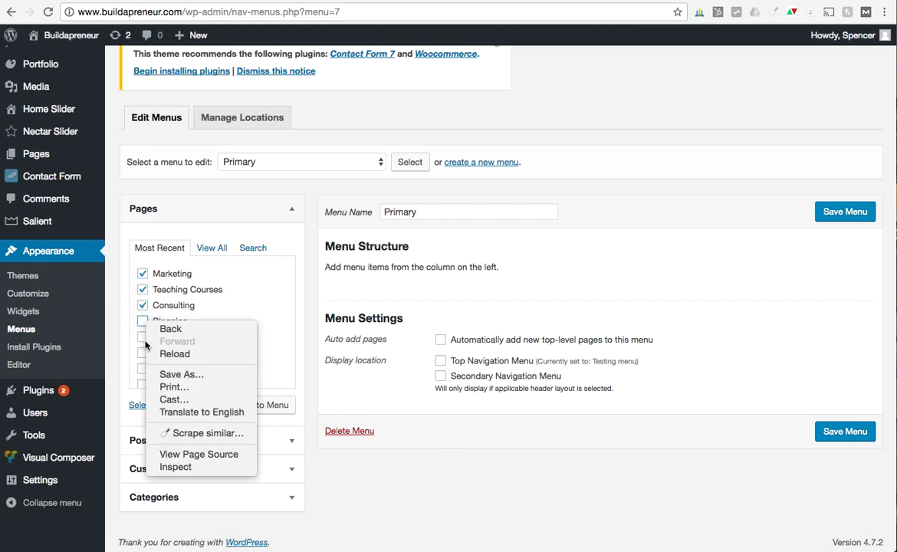
{"action": "key", "text": "Escape"}
{"action": "left_click", "coordinate": [142, 338]}
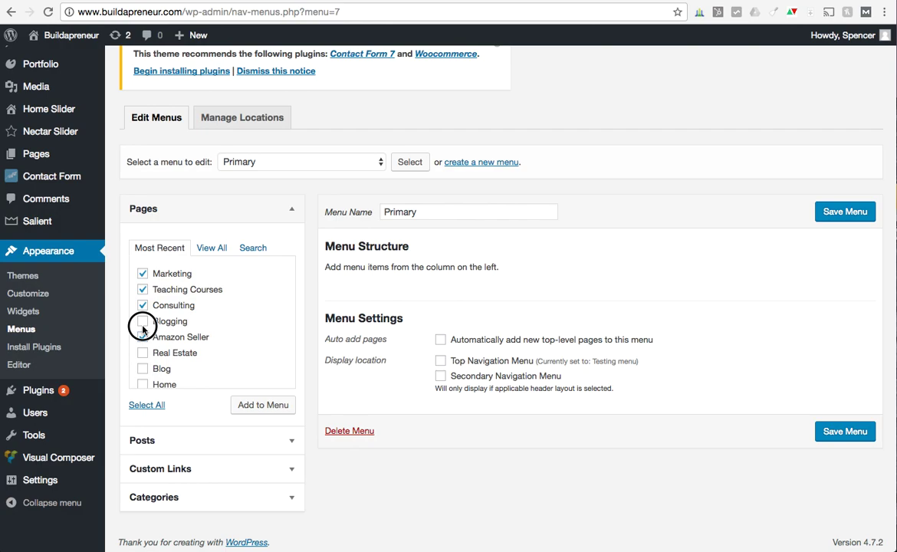
{"action": "left_click", "coordinate": [144, 323]}
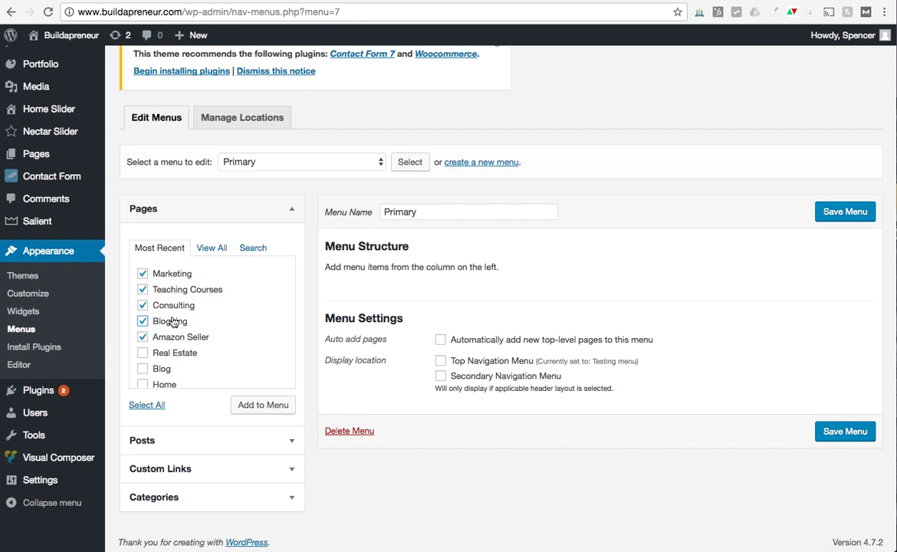
{"action": "scroll", "coordinate": [190, 326], "scroll_direction": "up", "scroll_amount": 1}
{"action": "scroll", "coordinate": [190, 326], "scroll_direction": "down", "scroll_amount": 2}
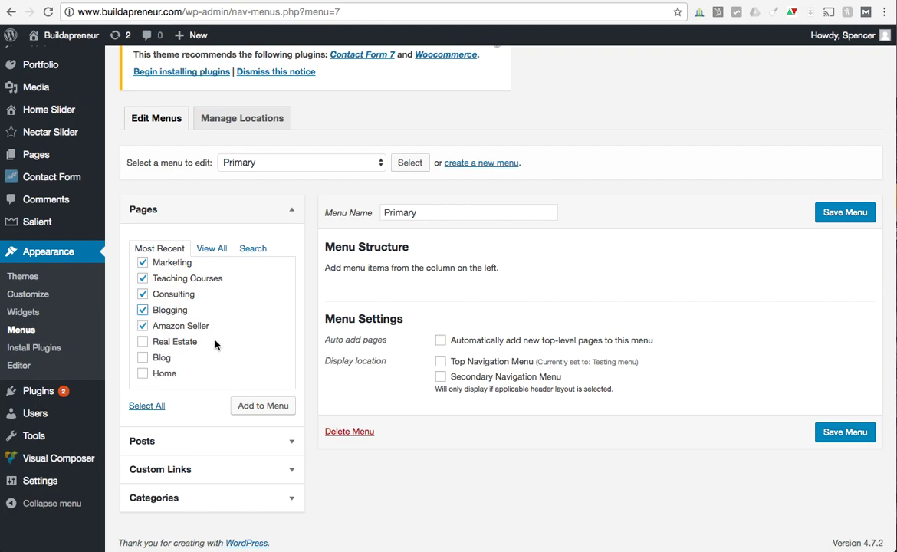
{"action": "right_click", "coordinate": [249, 414]}
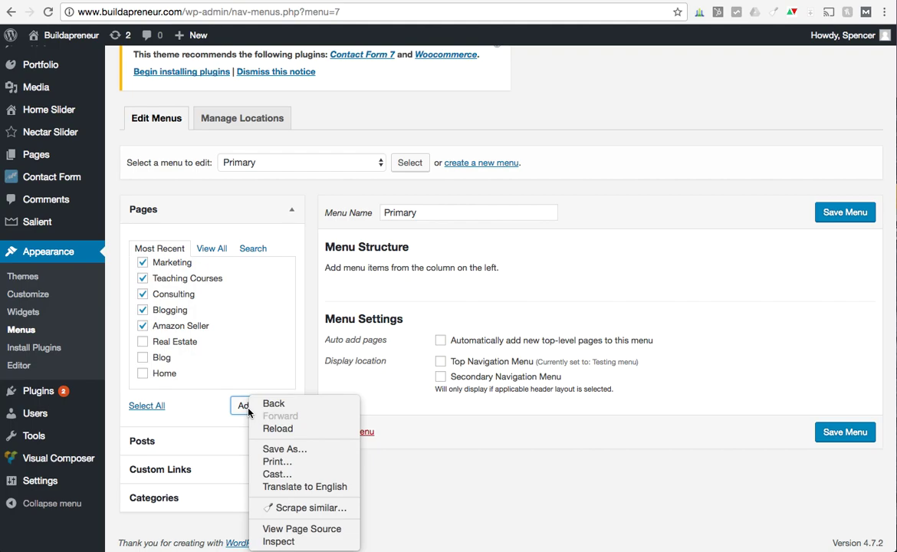
{"action": "left_click", "coordinate": [249, 411]}
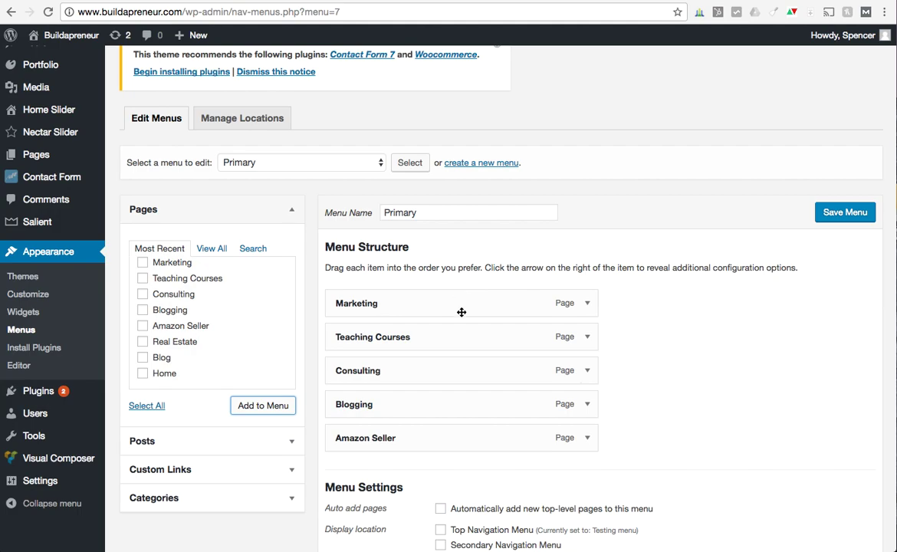
{"action": "scroll", "coordinate": [373, 358], "scroll_direction": "down", "scroll_amount": 1}
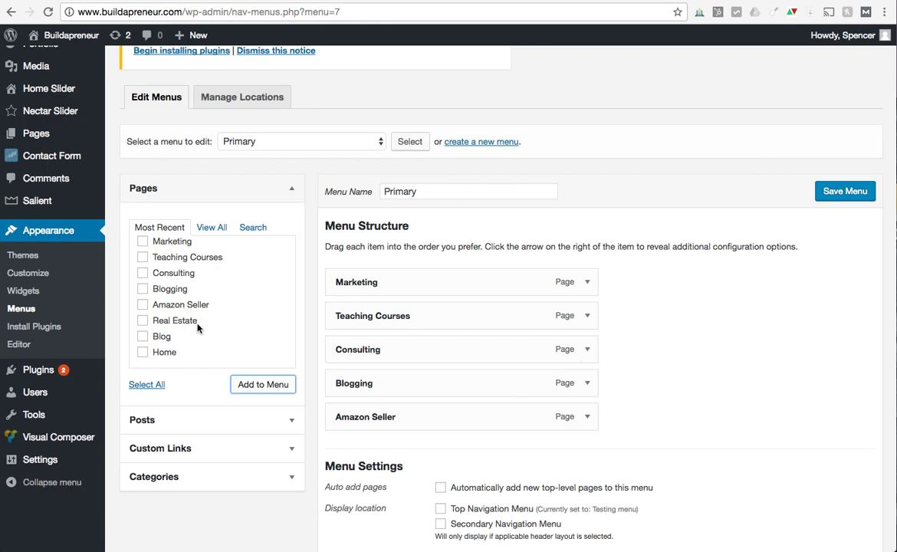
{"action": "scroll", "coordinate": [197, 328], "scroll_direction": "down", "scroll_amount": 1}
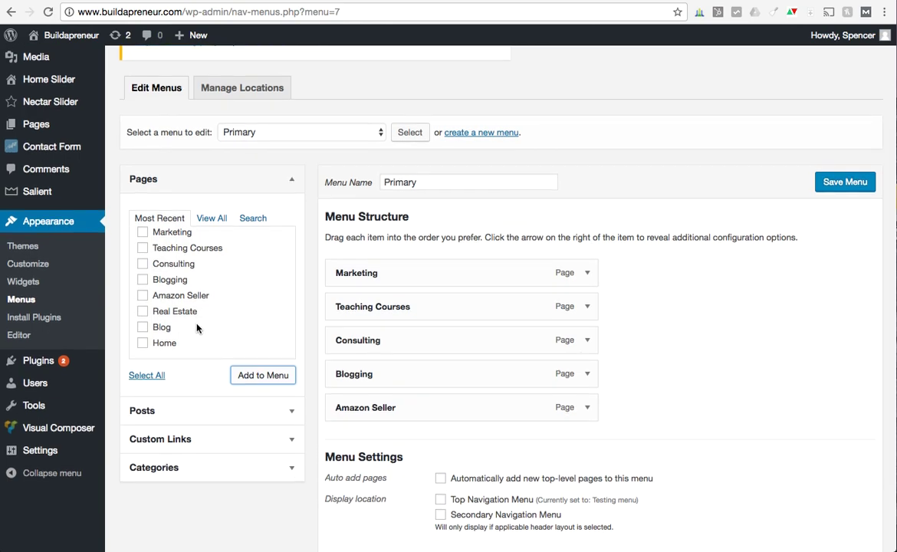
{"action": "scroll", "coordinate": [197, 328], "scroll_direction": "up", "scroll_amount": 2}
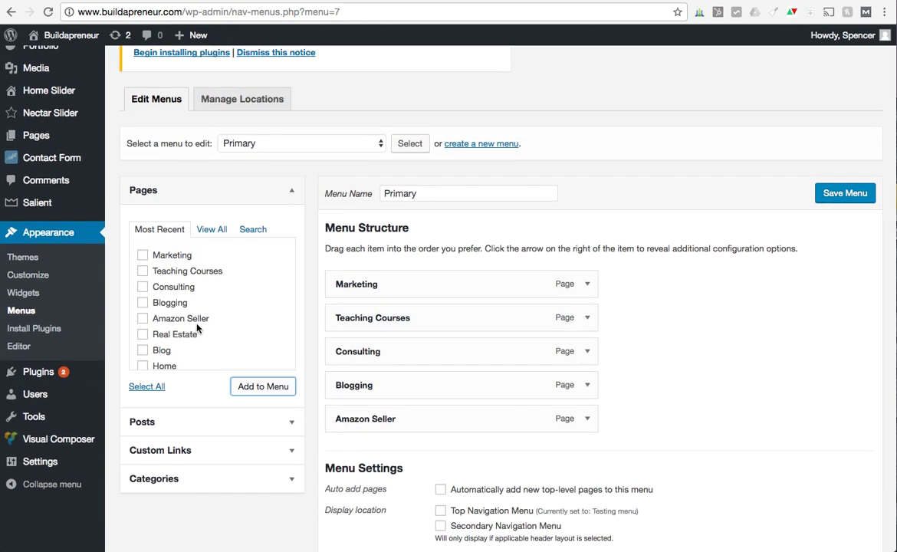
Step: Add the Blog page to the Primary menu
{"action": "right_click", "coordinate": [144, 352]}
{"action": "right_click", "coordinate": [140, 353]}
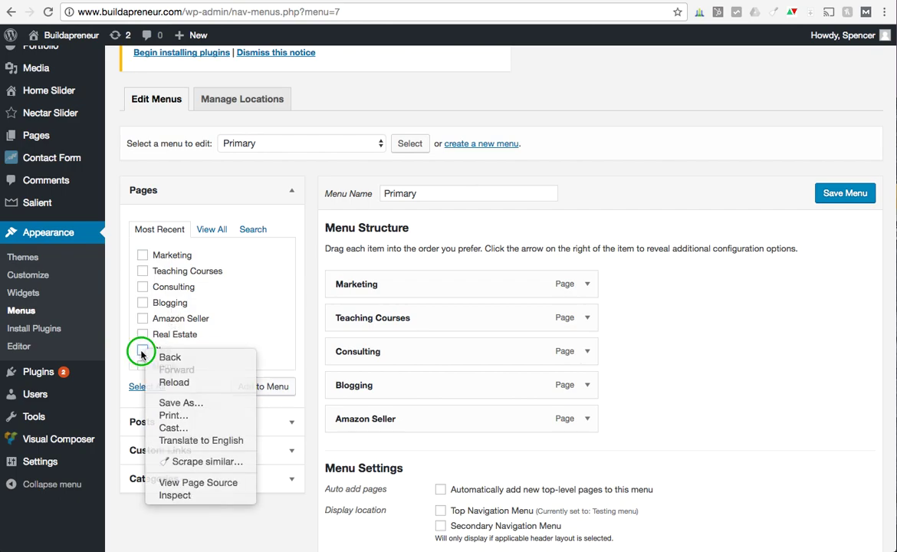
{"action": "left_click", "coordinate": [142, 351]}
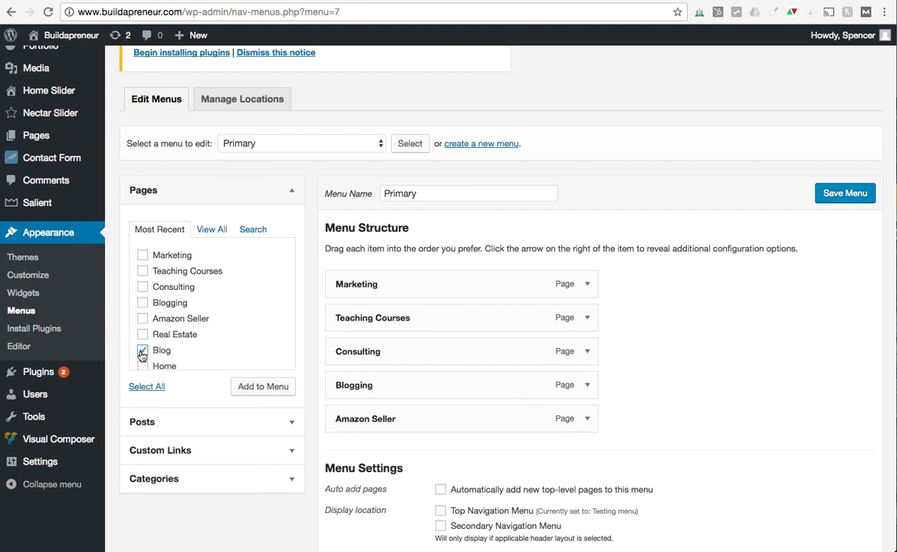
{"action": "right_click", "coordinate": [251, 381]}
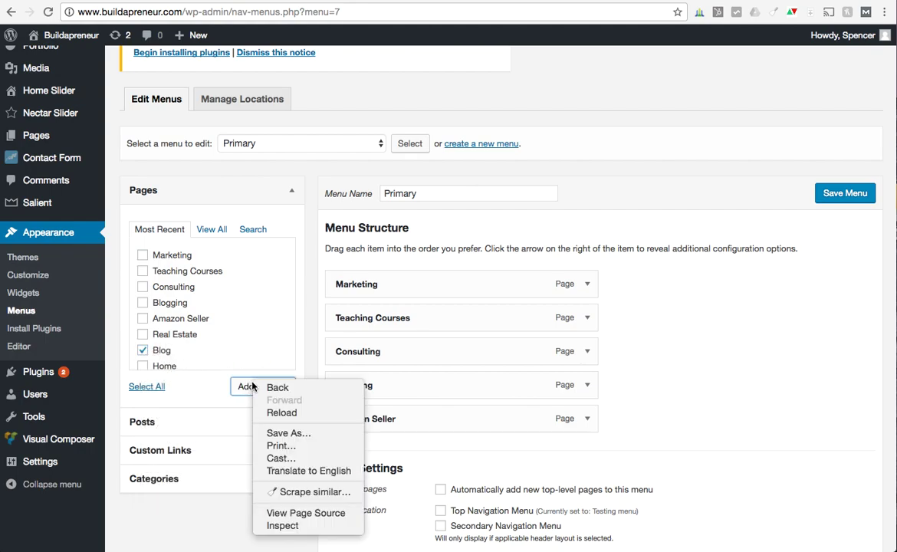
{"action": "left_click", "coordinate": [235, 387]}
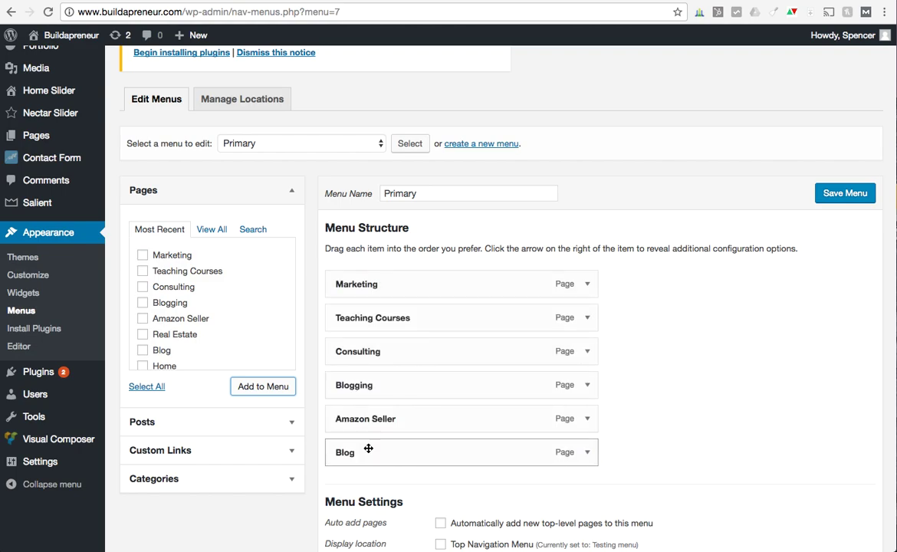
Step: Drag the Blog item under Marketing so it becomes a sub item
{"action": "right_click", "coordinate": [365, 399]}
{"action": "left_click", "coordinate": [343, 453]}
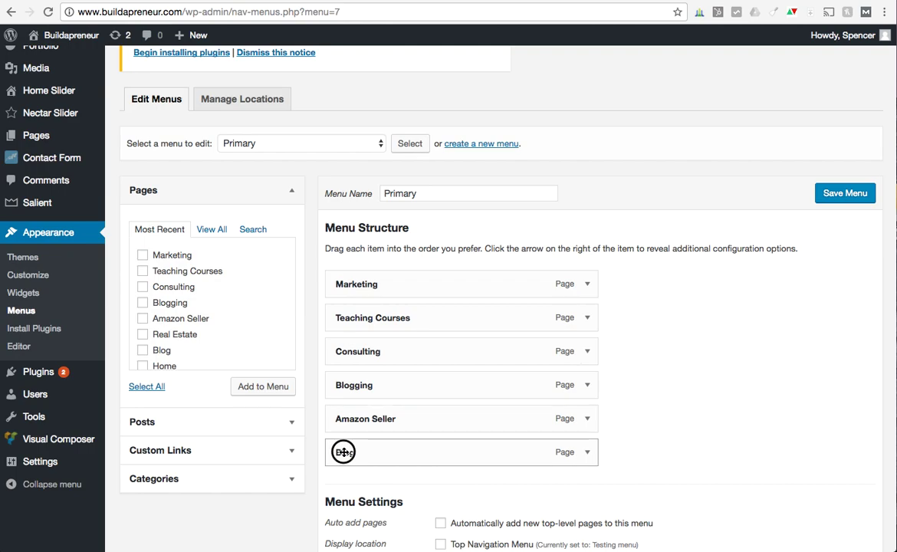
{"action": "left_click_drag", "start_coordinate": [343, 452], "coordinate": [374, 317]}
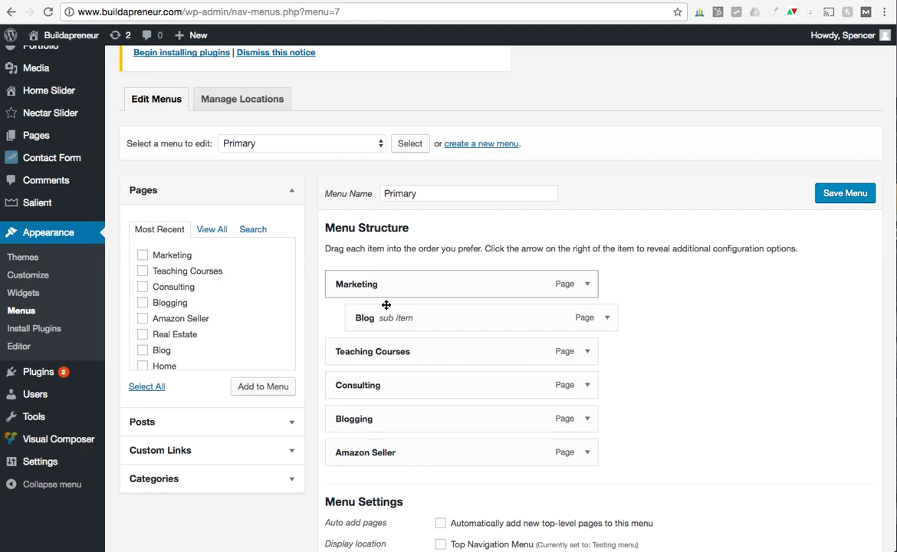
Step: Scroll down the menu structure to confirm Blog is nested under Marketing
{"action": "scroll", "coordinate": [387, 424], "scroll_direction": "down", "scroll_amount": 1}
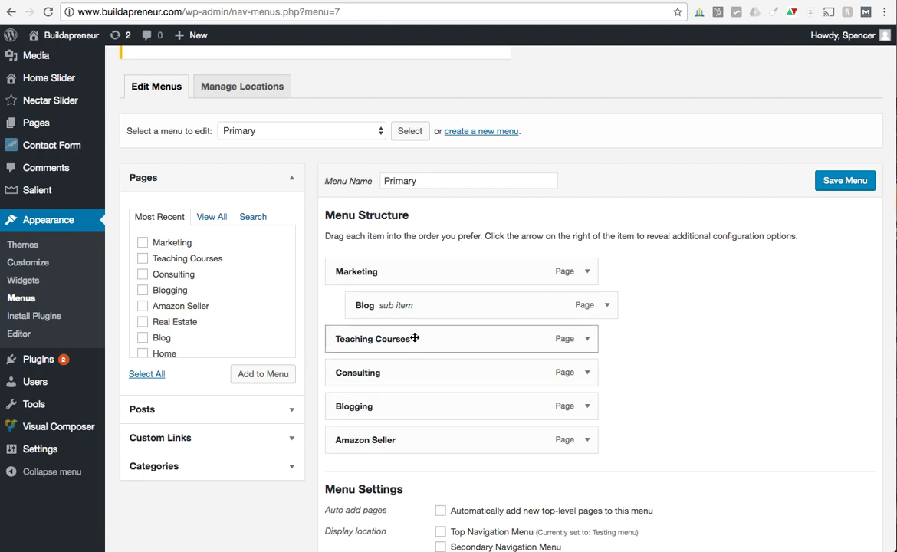
{"action": "scroll", "coordinate": [400, 381], "scroll_direction": "down", "scroll_amount": 3}
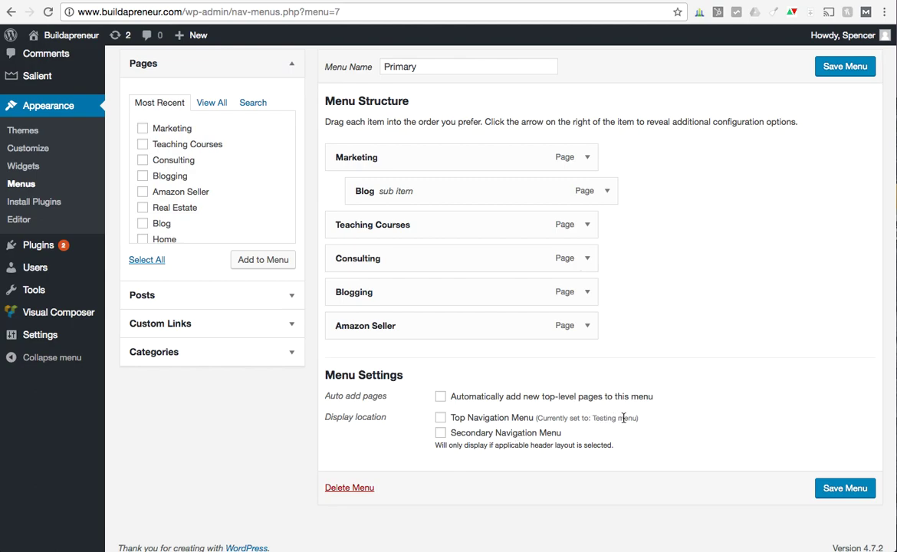
Step: Tick Top Navigation Menu as Primary's display location and save the menu
{"action": "left_click", "coordinate": [441, 418]}
{"action": "right_click", "coordinate": [832, 489]}
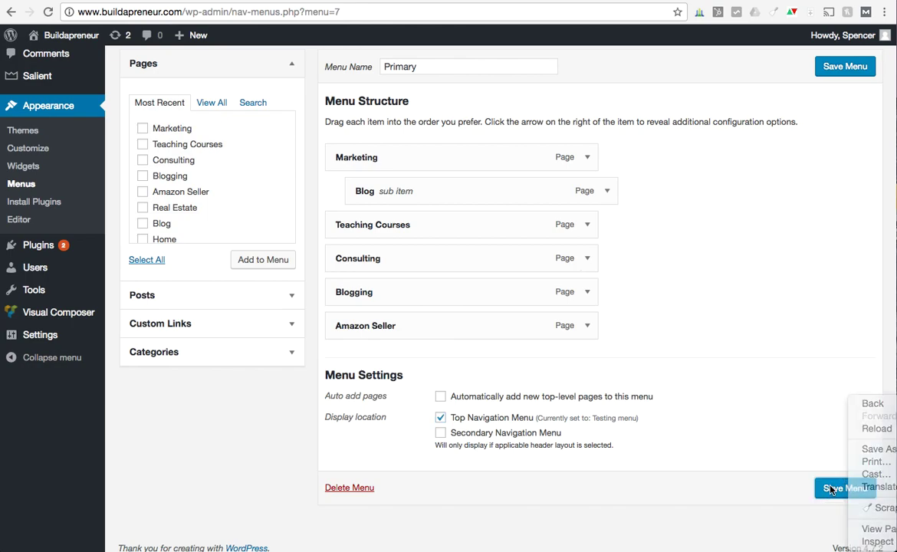
{"action": "left_click", "coordinate": [827, 489]}
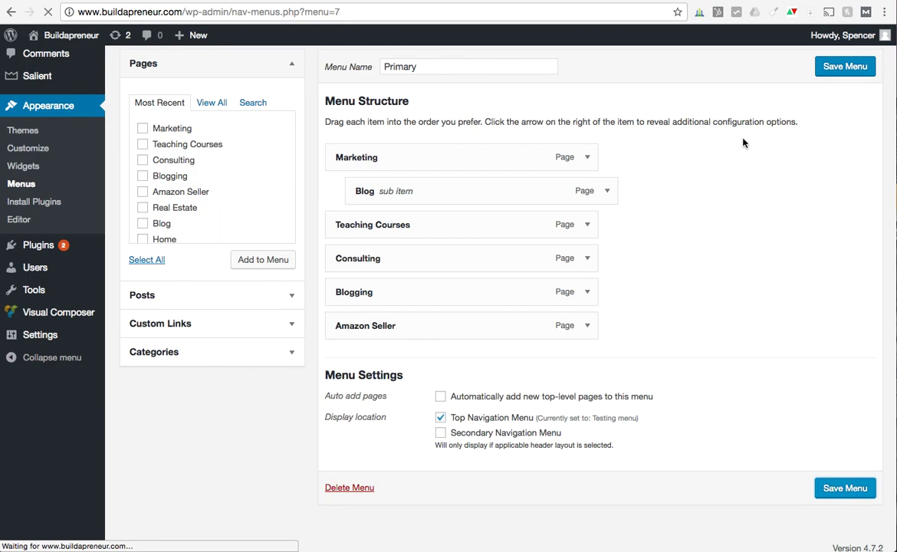
Step: Load buildapreneur.com in a new browser tab
{"action": "key", "text": "ctrl+t"}
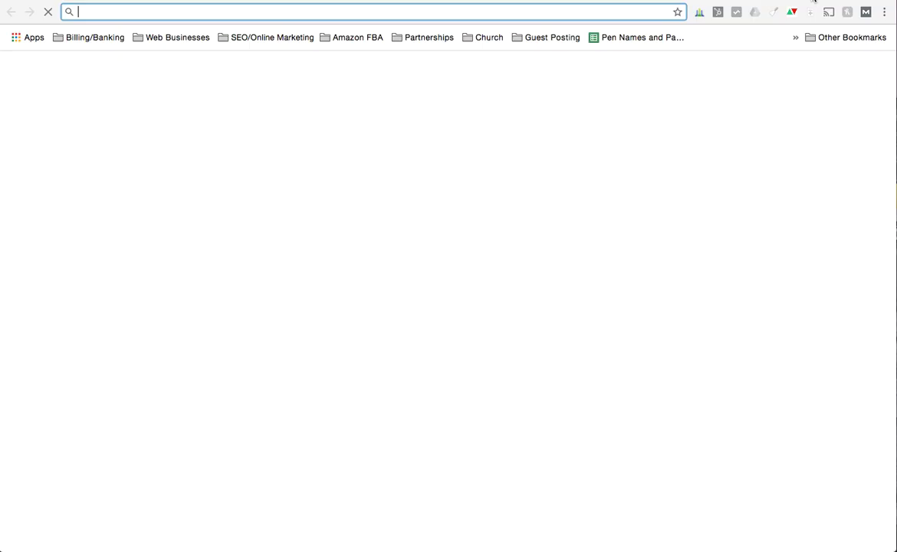
{"action": "type", "text": "bid"}
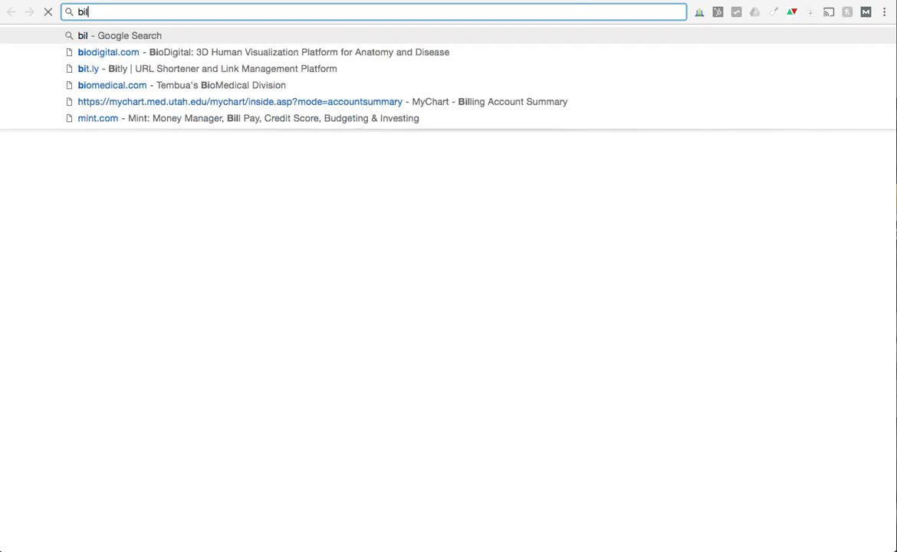
{"action": "key", "text": "BackSpace"}
{"action": "key", "text": "BackSpace"}
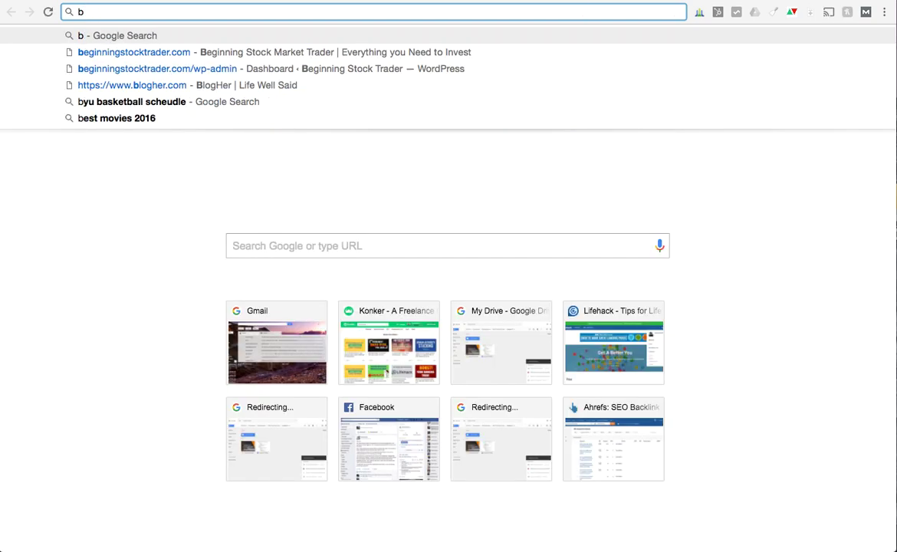
{"action": "type", "text": "uildapreneur.com/wp-admin/"}
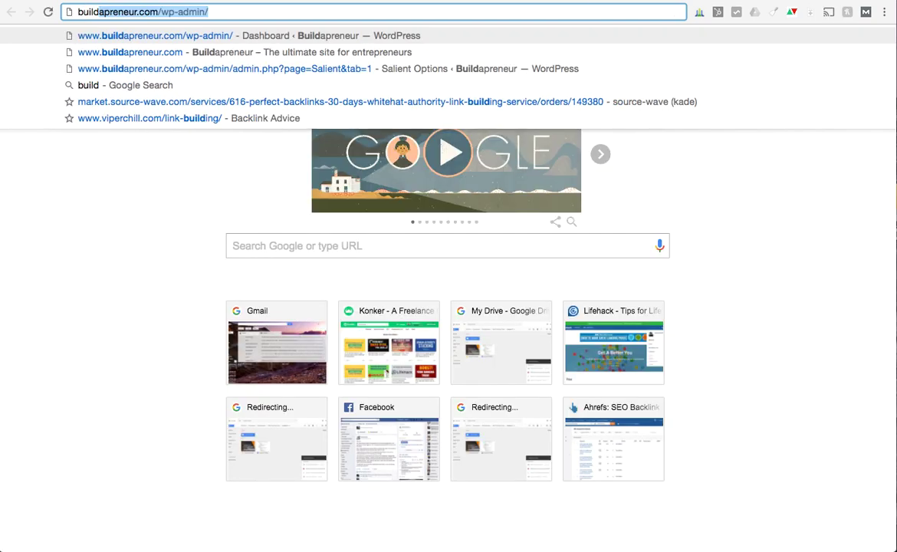
{"action": "key", "text": "Down"}
{"action": "key", "text": "Return"}
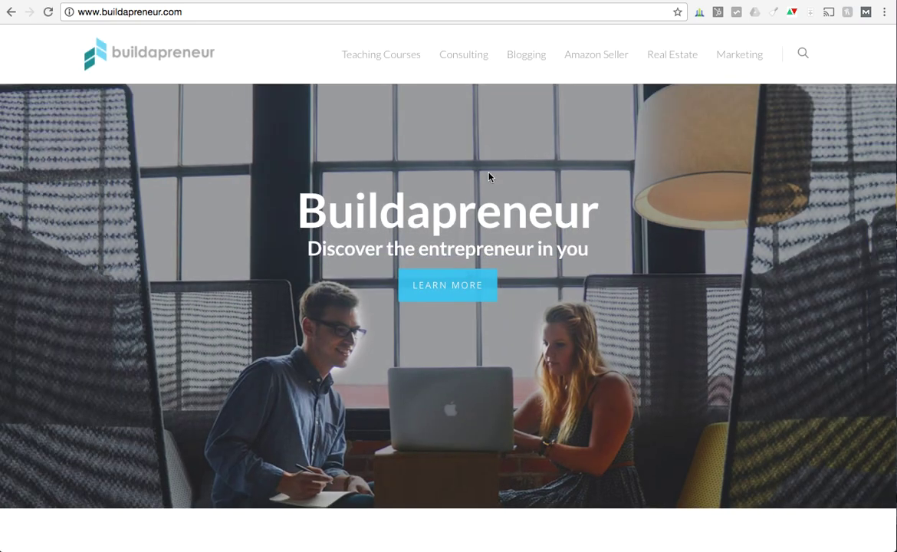
Step: Reload the homepage and check that Marketing's dropdown shows Blog
{"action": "key", "text": "super+r"}
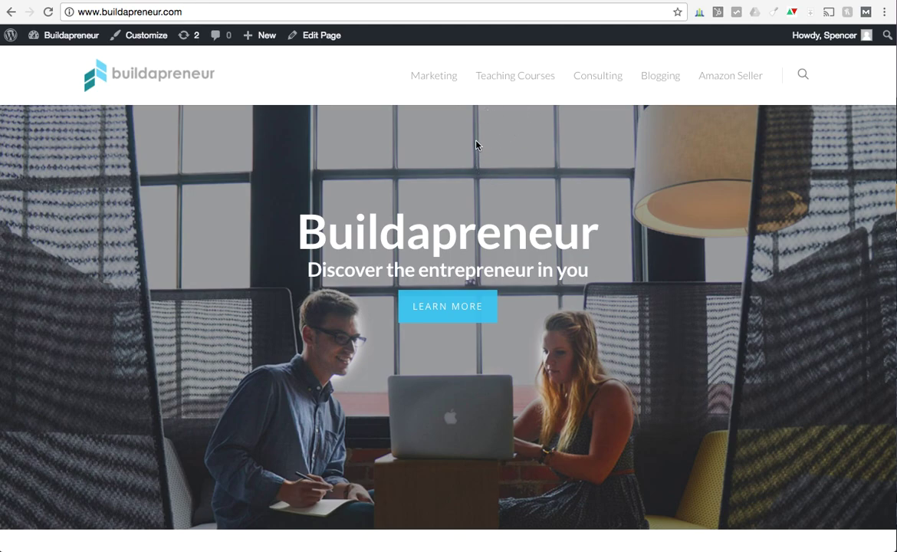
{"action": "mouse_move", "coordinate": [450, 82]}
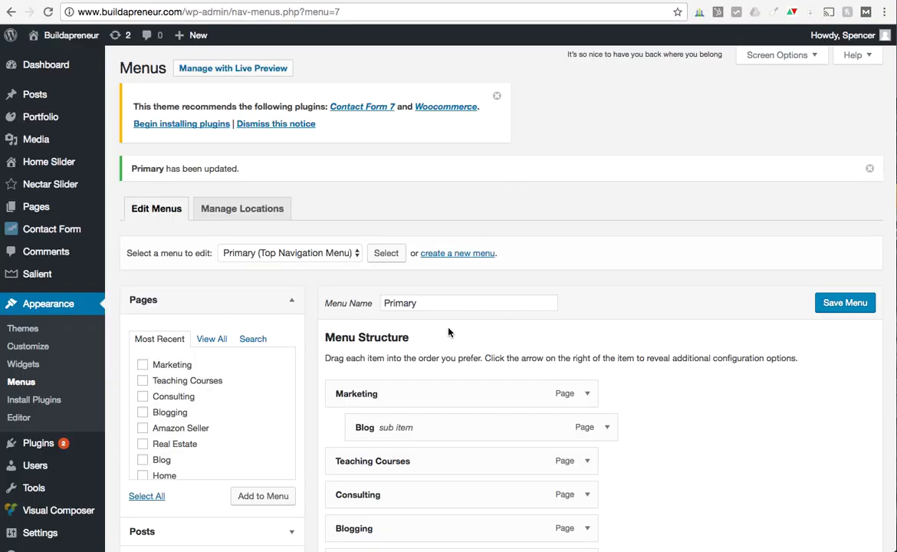
Step: Expand the Categories box to list Uncategorized and Taxes for adding
{"action": "scroll", "coordinate": [448, 334], "scroll_direction": "down", "scroll_amount": 2}
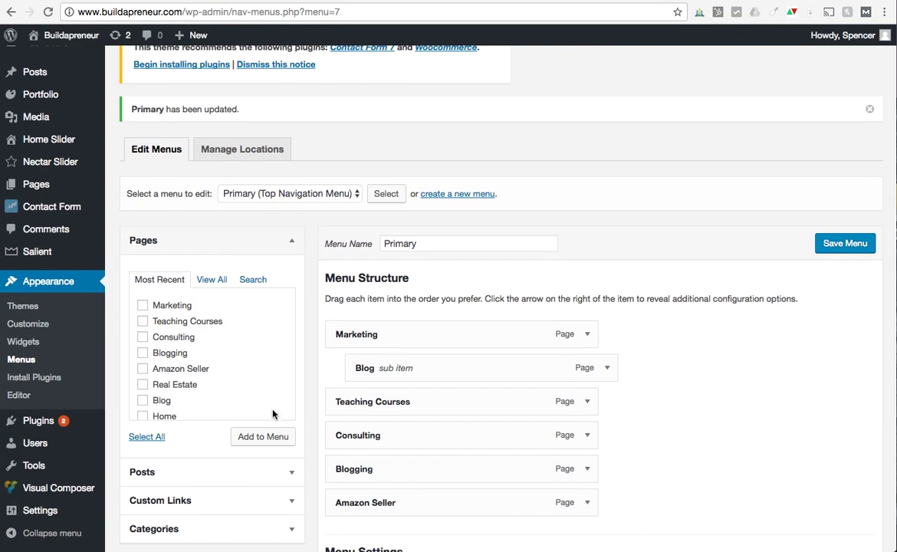
{"action": "scroll", "coordinate": [275, 415], "scroll_direction": "down", "scroll_amount": 2}
{"action": "scroll", "coordinate": [221, 445], "scroll_direction": "down", "scroll_amount": 1}
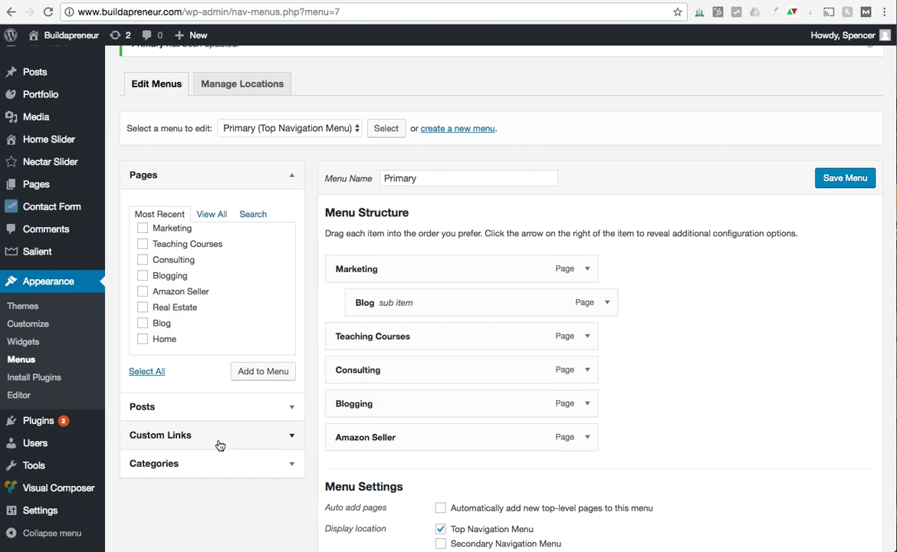
{"action": "left_click", "coordinate": [214, 465]}
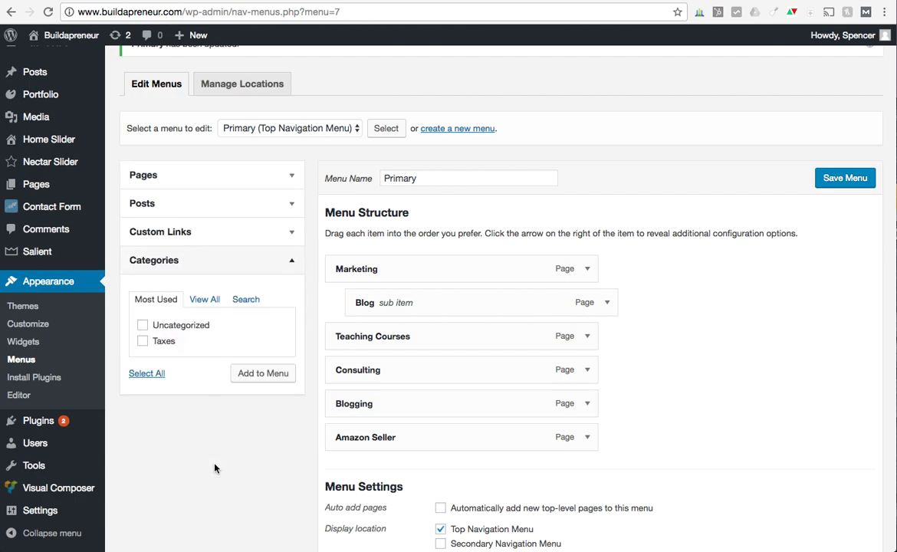